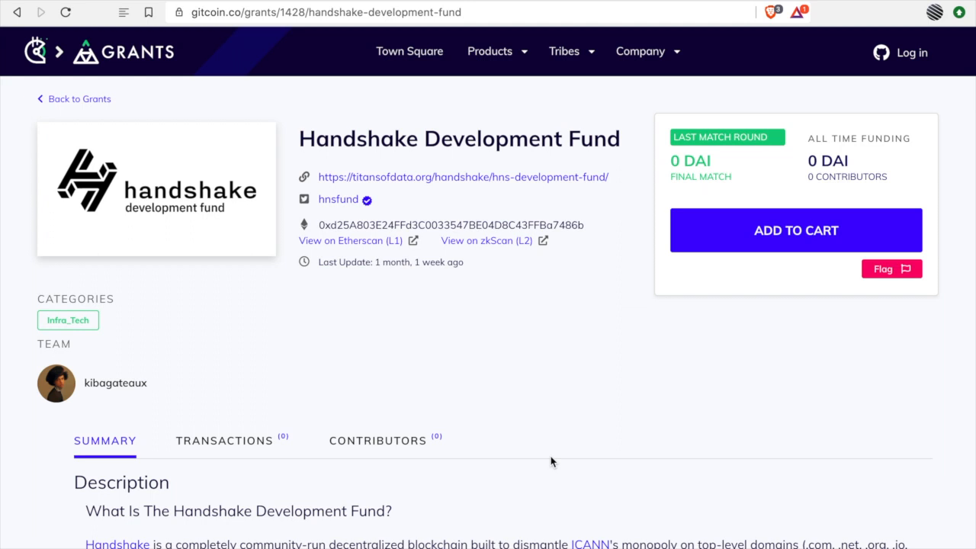
# - Review the Handshake Development Fund grant's description, fund structure and recipient areas
pyautogui.scroll(-7, 550, 456)
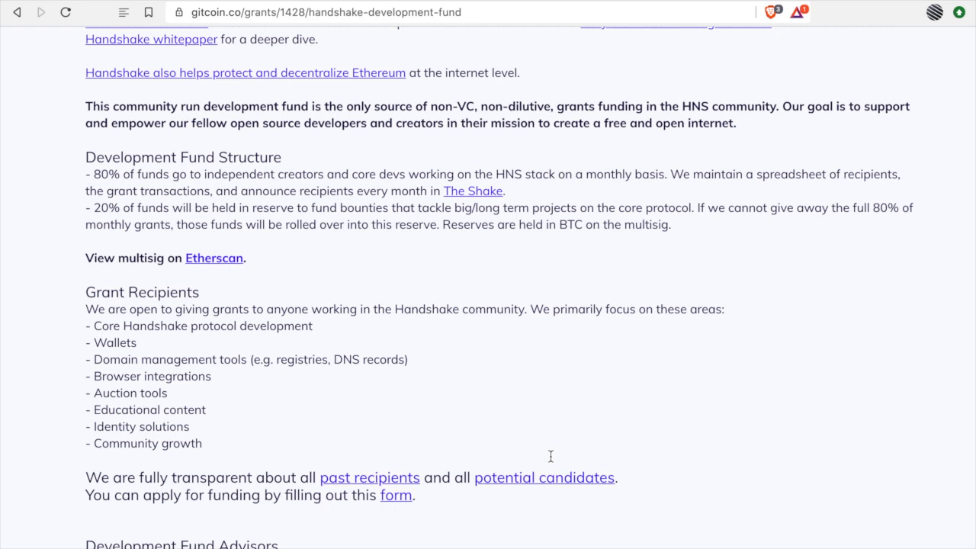
pyautogui.scroll(7, 550, 456)
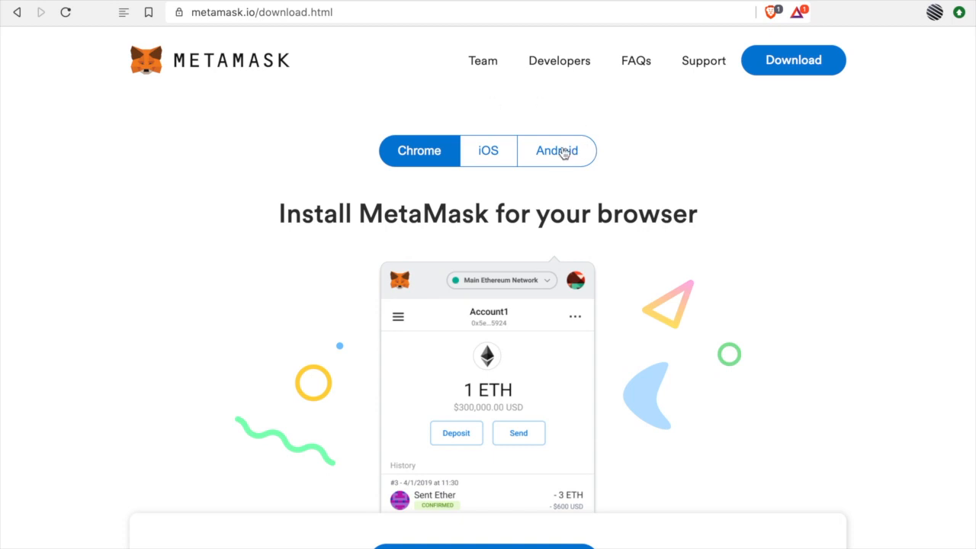
# - Install the MetaMask extension in Brave from its Chrome Web Store page
pyautogui.scroll(-3, 523, 222)
pyautogui.click(509, 445)
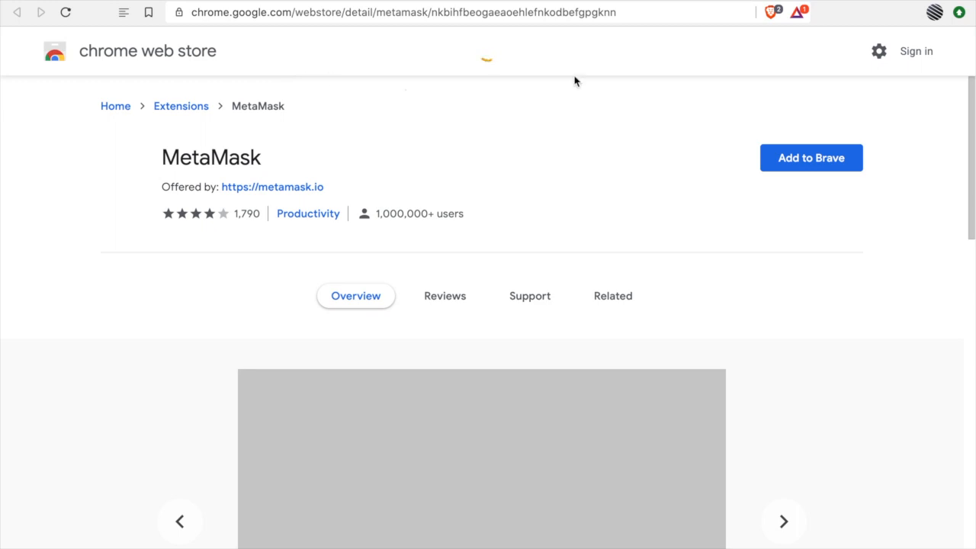
pyautogui.click(781, 159)
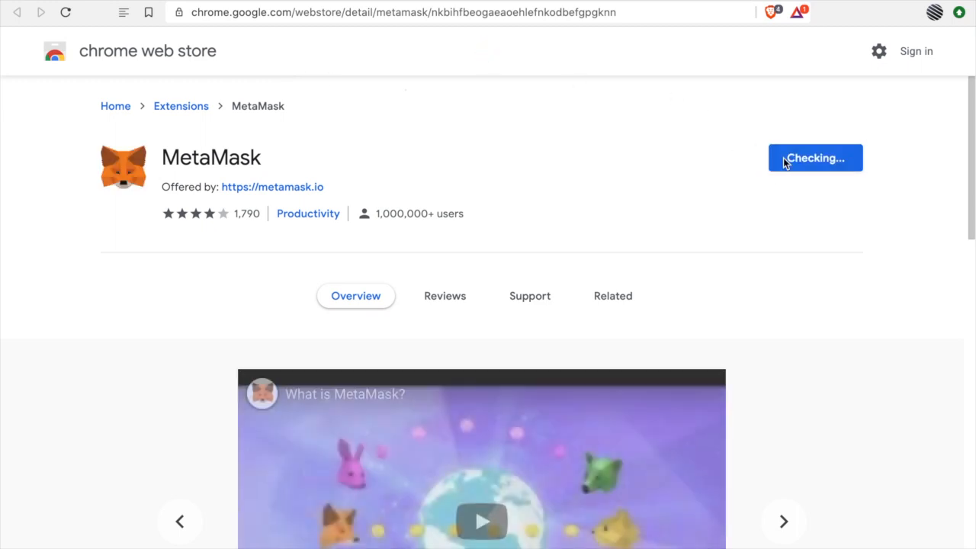
pyautogui.click(600, 128)
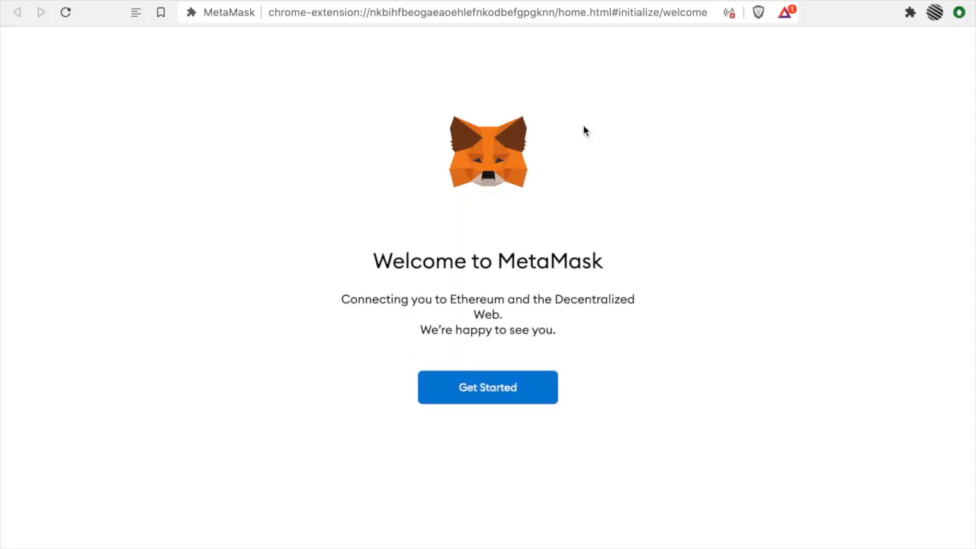
# - Start the MetaMask setup by creating a new wallet and agree to share anonymized usage data
pyautogui.click(482, 388)
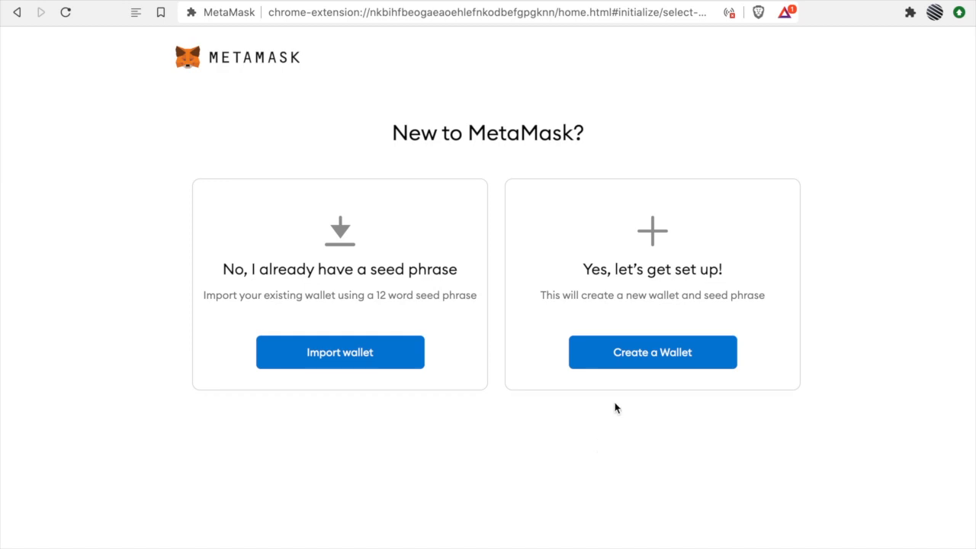
pyautogui.click(632, 353)
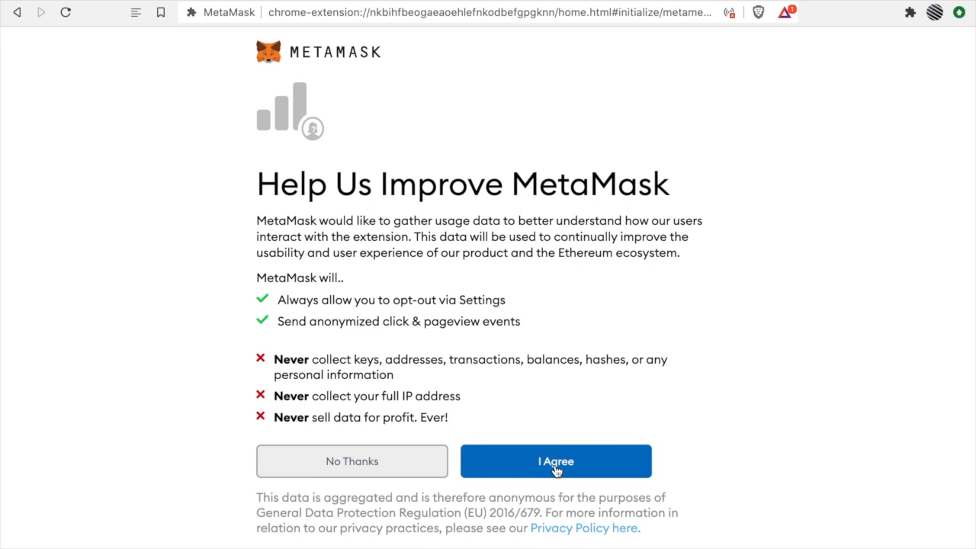
pyautogui.click(555, 467)
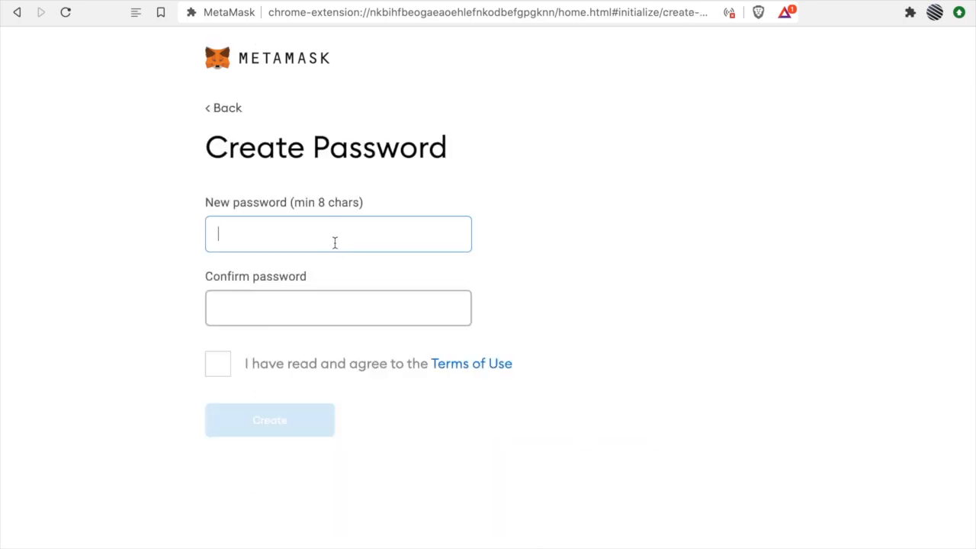
# - Enter and confirm a new wallet password, accept the Terms of Use and create the wallet
pyautogui.write('••••••••')
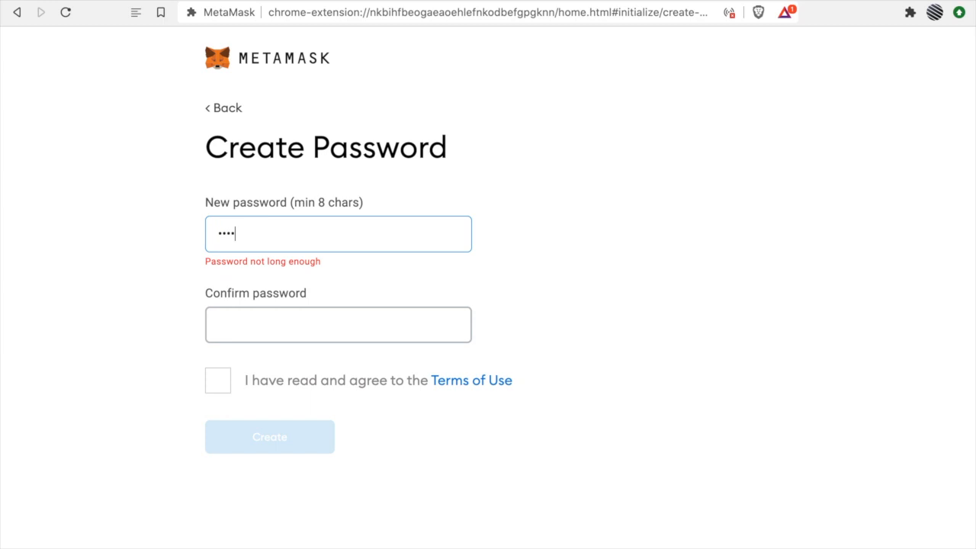
pyautogui.press('Tab')
pyautogui.write('•••')
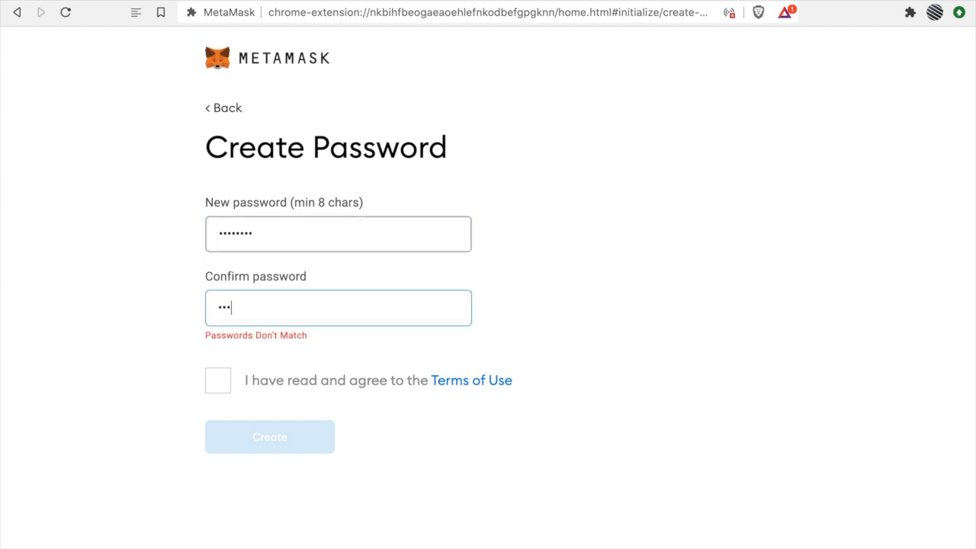
pyautogui.write('•••••')
pyautogui.click(211, 367)
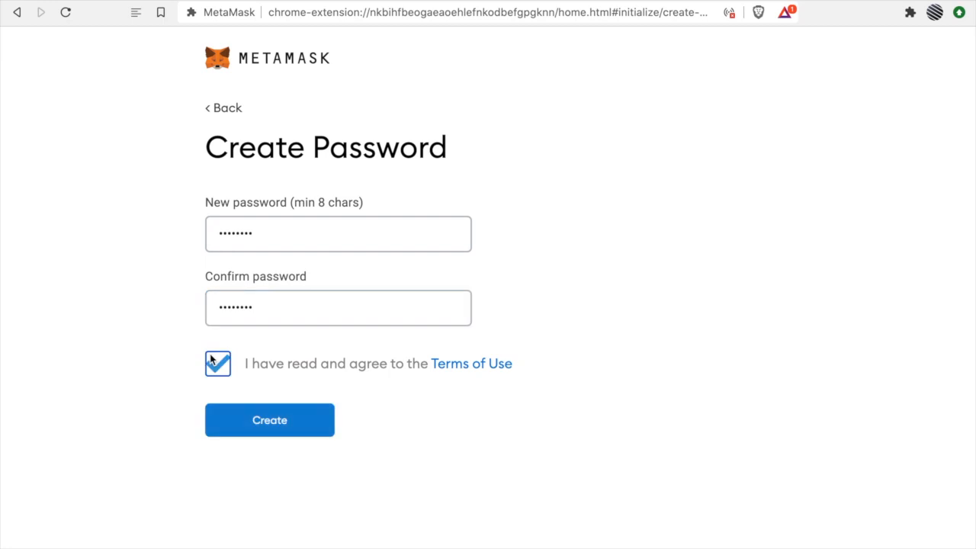
pyautogui.click(289, 421)
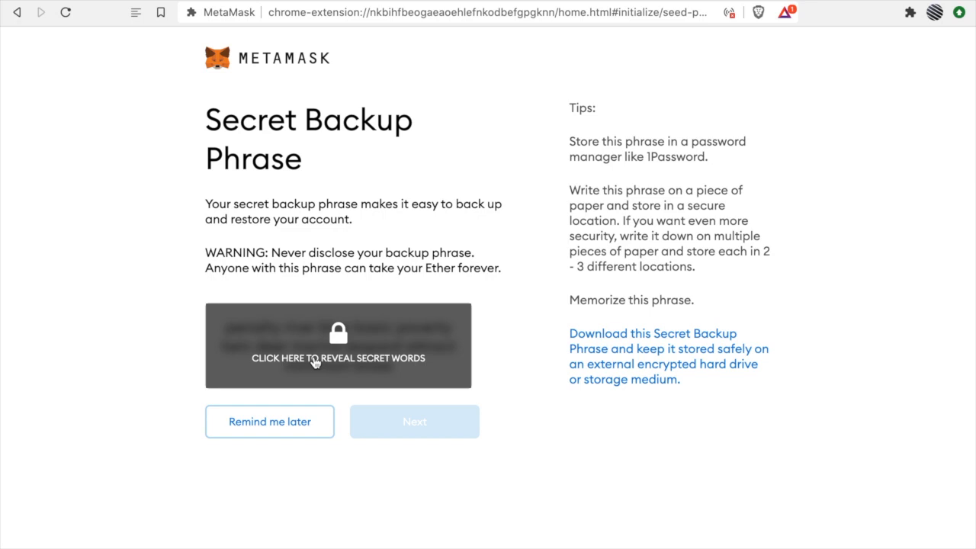
# - Postpone the secret backup phrase with a reminder and dismiss the token swapping announcement
pyautogui.click(273, 427)
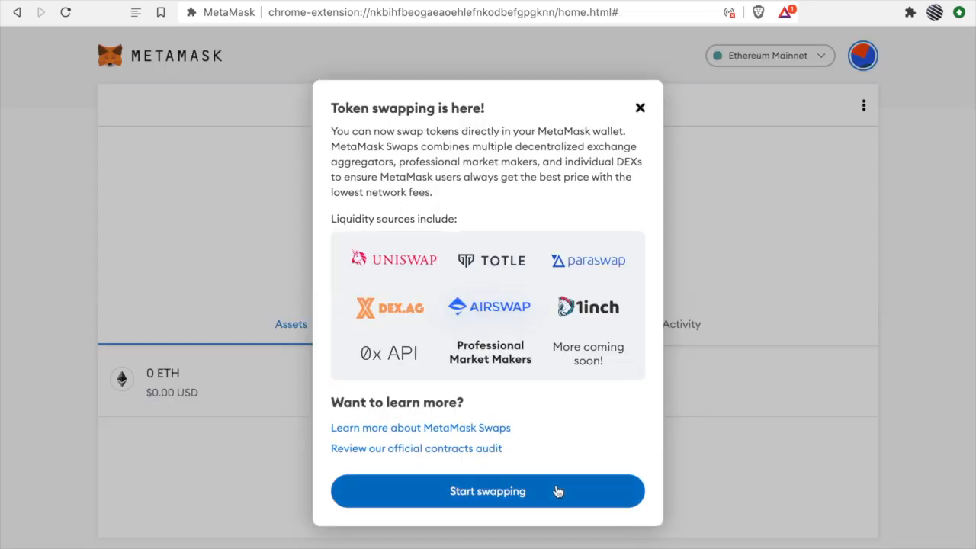
pyautogui.click(640, 108)
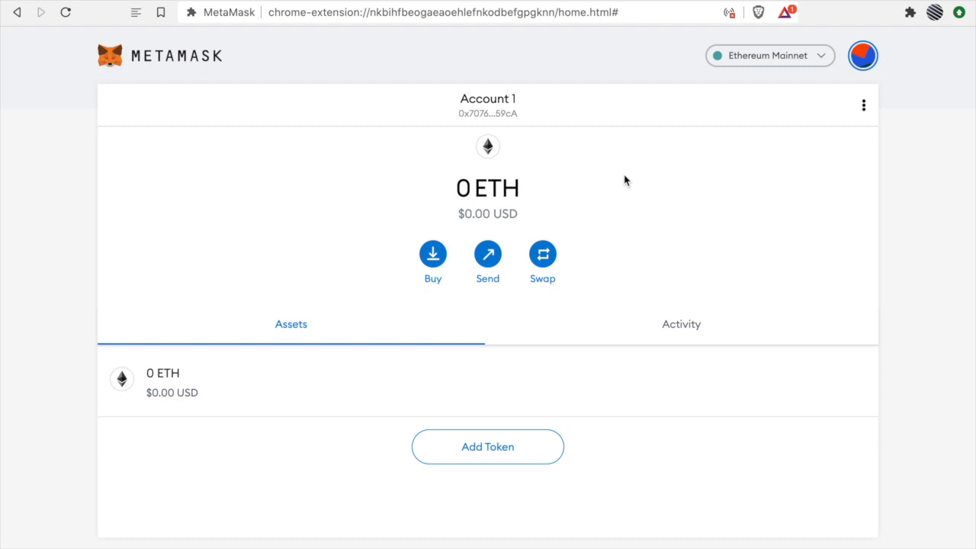
# - Copy the wallet address of Account 1 and check the account's ETH balance
pyautogui.click(501, 113)
pyautogui.click(503, 113)
pyautogui.click(452, 190)
pyautogui.moveTo(451, 191); pyautogui.dragTo(536, 189)
pyautogui.click(470, 187)
pyautogui.moveTo(468, 187)
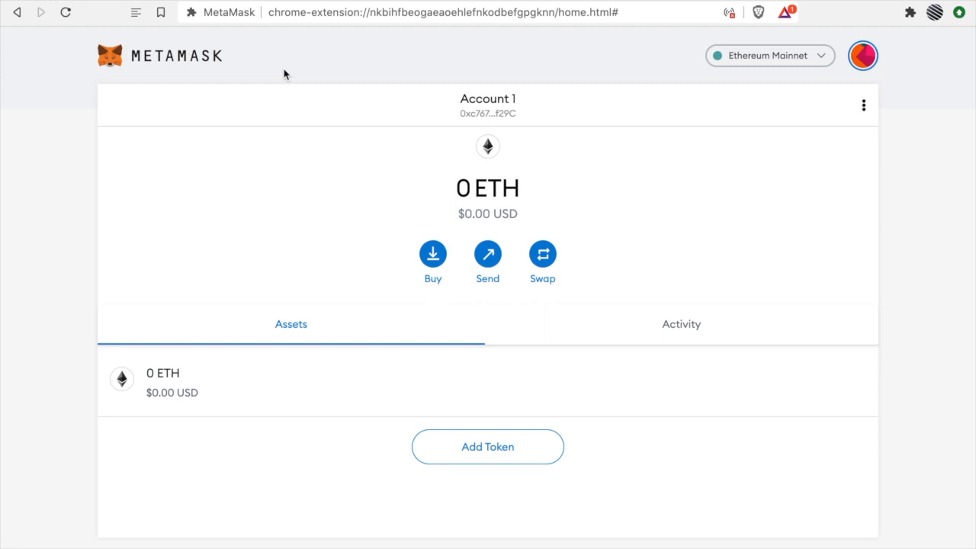
pyautogui.click(473, 111)
pyautogui.moveTo(468, 188)
# - Switch to the Gitcoin grant page and check its web address and the hnsfund Twitter handle
pyautogui.click(81, 1)
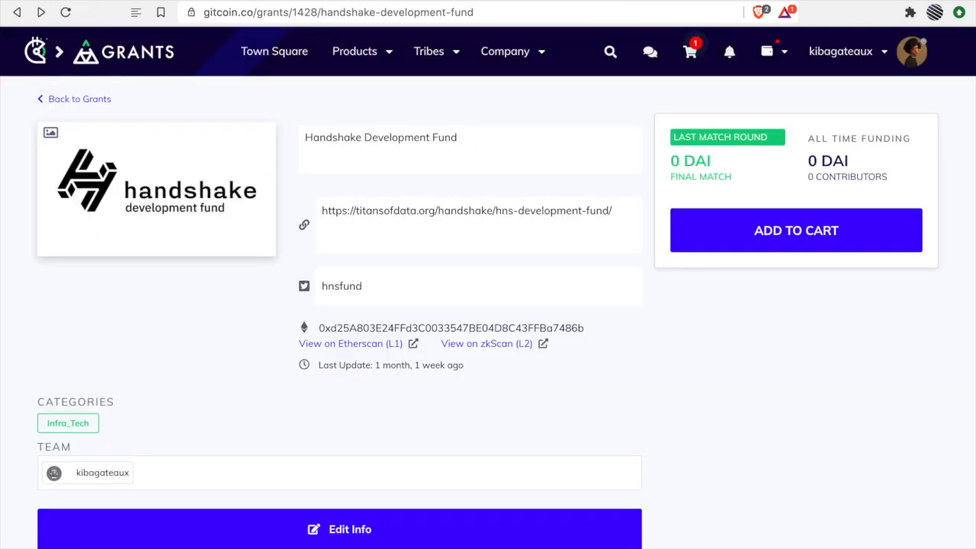
pyautogui.click(253, 13)
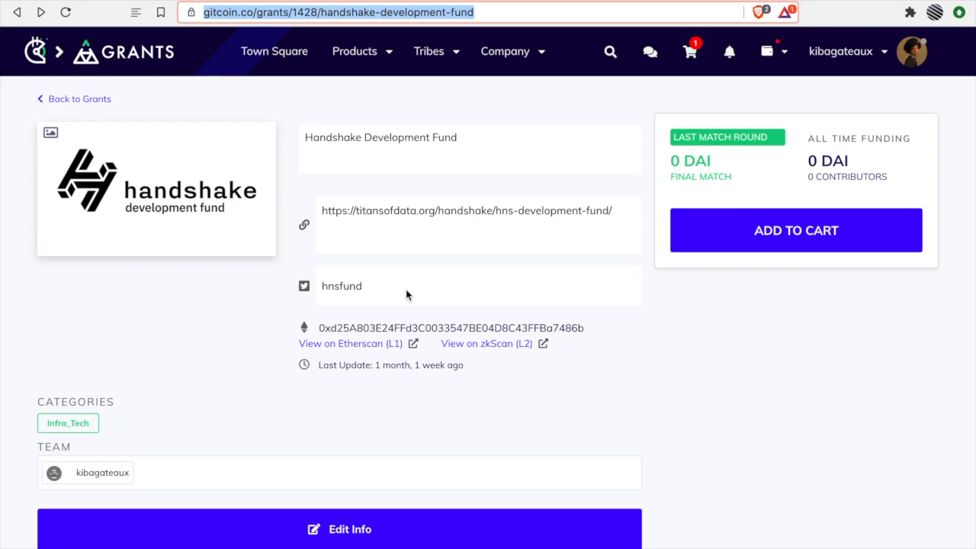
pyautogui.moveTo(355, 285); pyautogui.dragTo(313, 281)
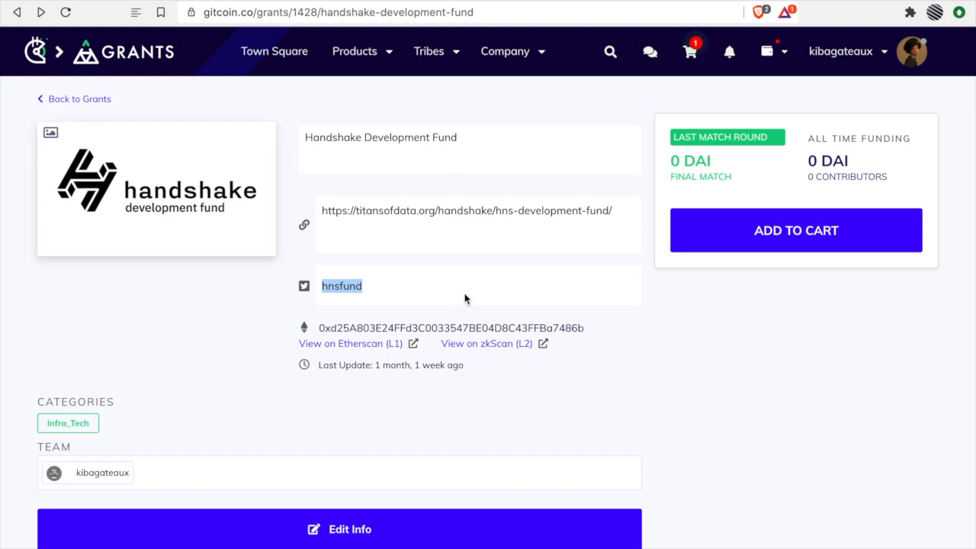
pyautogui.click(783, 381)
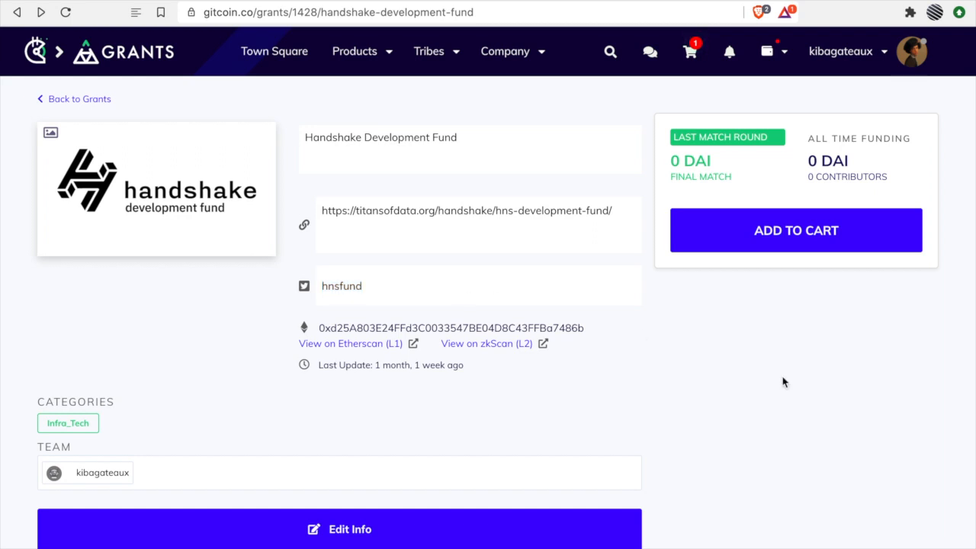
# - Add the Handshake Development Fund grant to the cart and choose ETH as the contribution currency
pyautogui.click(771, 239)
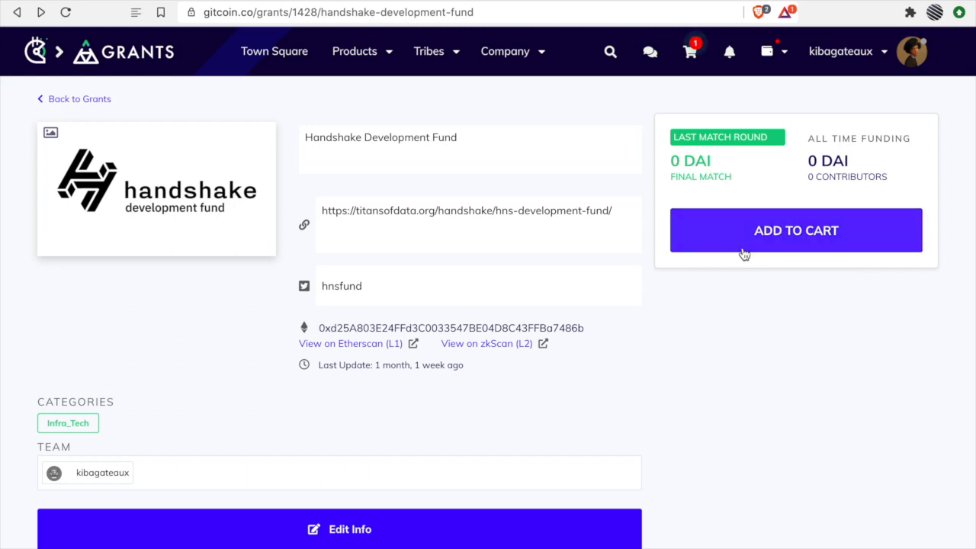
pyautogui.click(744, 252)
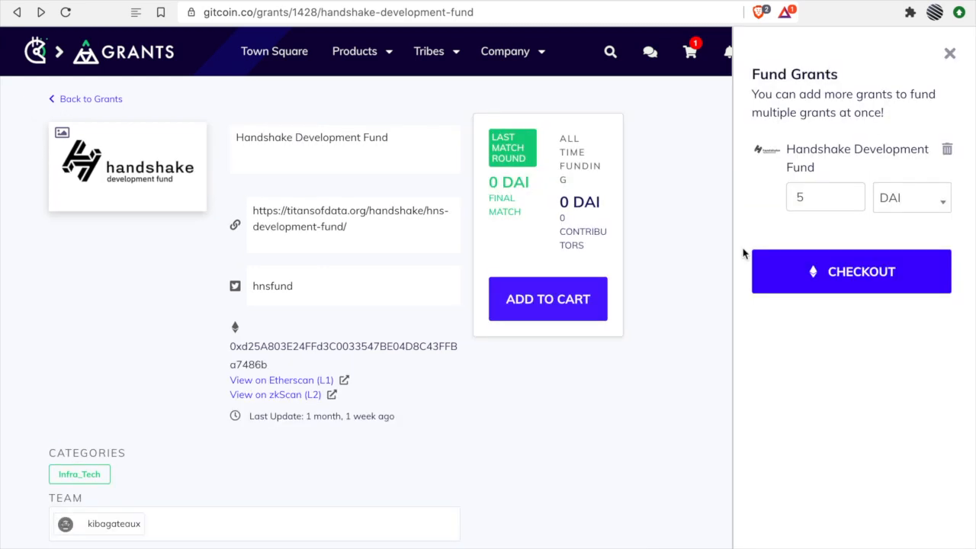
pyautogui.click(888, 198)
pyautogui.write('eth')
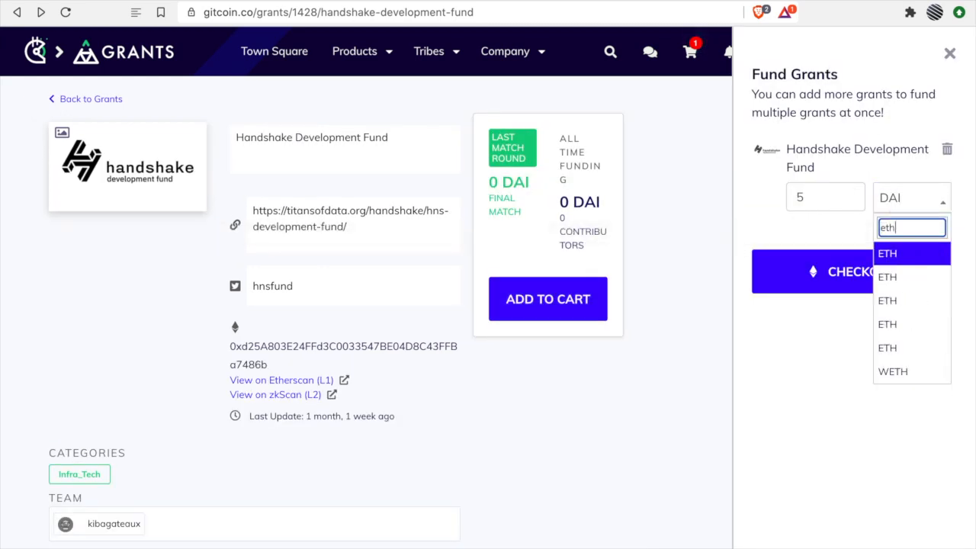
pyautogui.click(890, 256)
# - Set the contribution amount to 0.001 and proceed to checkout
pyautogui.moveTo(846, 197); pyautogui.dragTo(688, 204)
pyautogui.press('BackSpace')
pyautogui.write('0.')
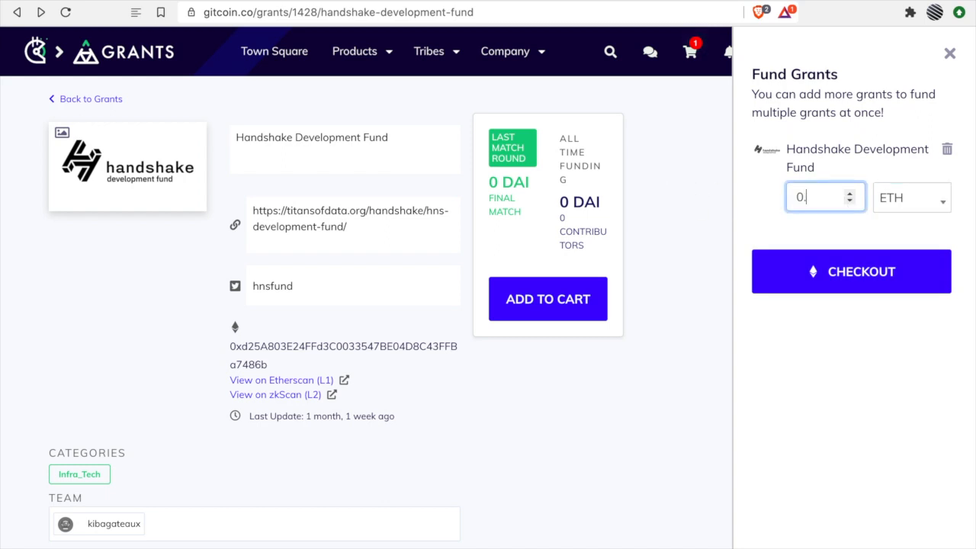
pyautogui.write('001')
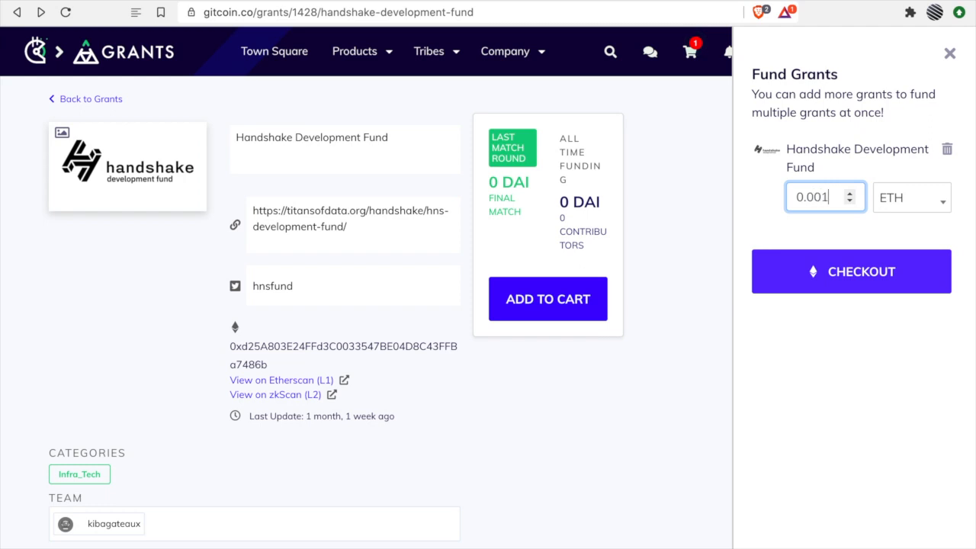
pyautogui.click(847, 291)
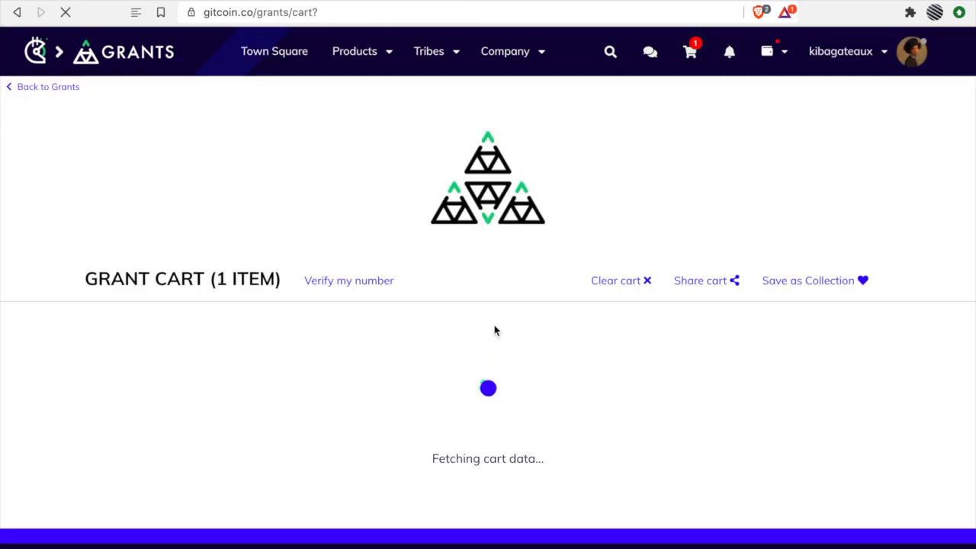
# - Connect the MetaMask wallet's Account 1 to Gitcoin for the grant cart
pyautogui.moveTo(95, 269); pyautogui.dragTo(232, 276)
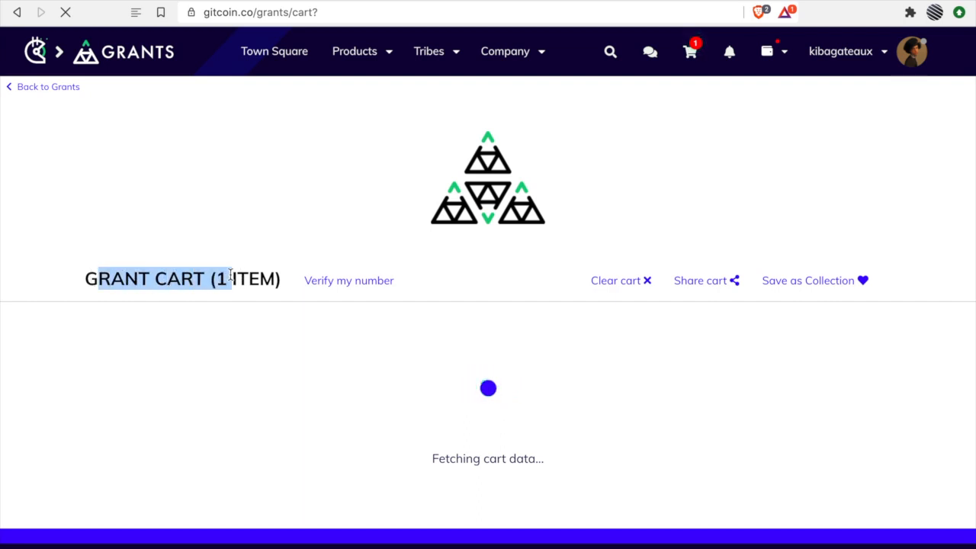
pyautogui.click(231, 276)
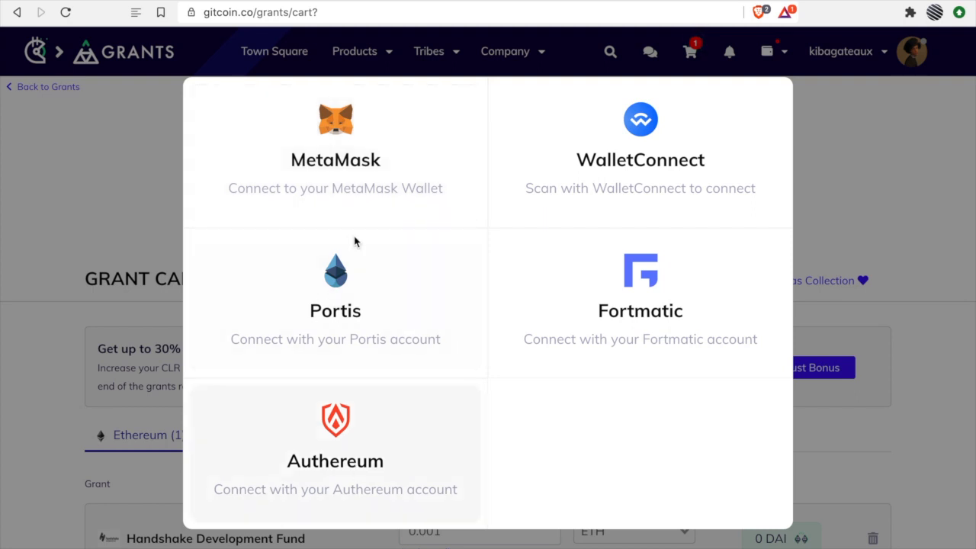
pyautogui.click(359, 157)
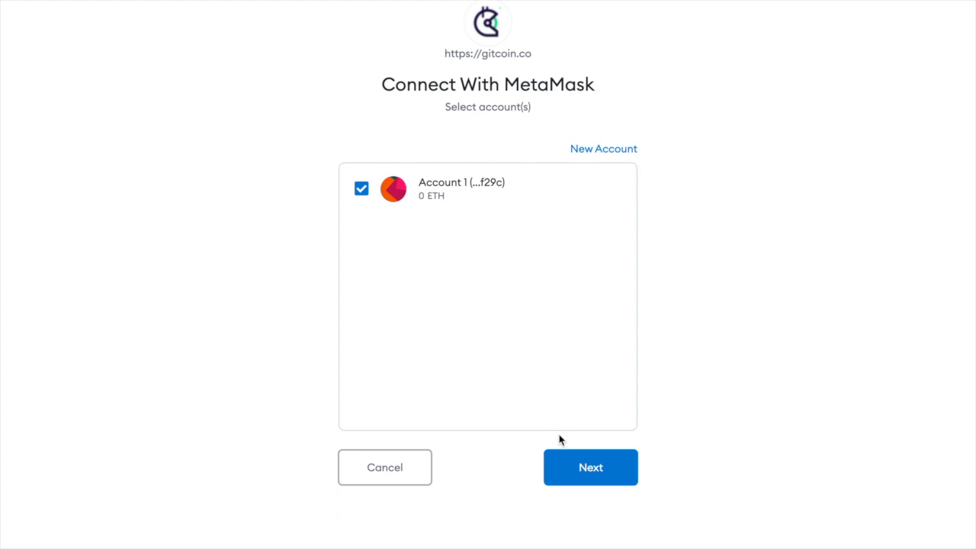
pyautogui.click(593, 457)
pyautogui.click(924, 195)
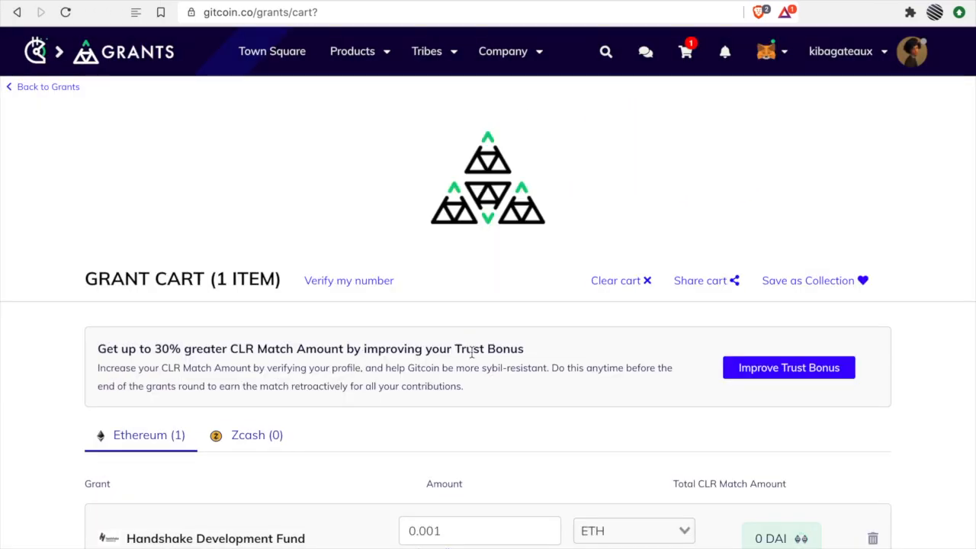
# - Add the comment "Requested Bounty: Support sending HNS directly to domains" to the owner of the Handshake Development Fund grant
pyautogui.scroll(-2, 471, 356)
pyautogui.scroll(-4, 471, 356)
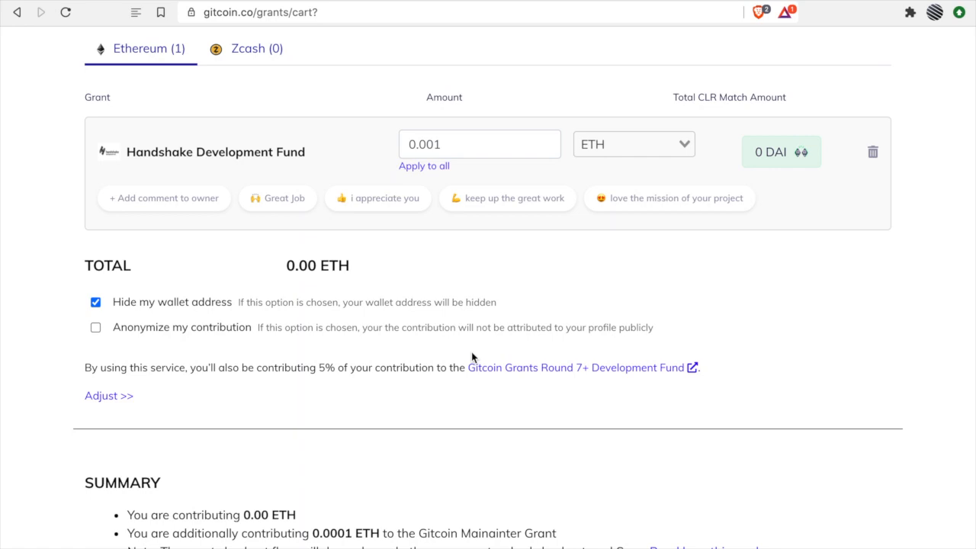
pyautogui.click(164, 198)
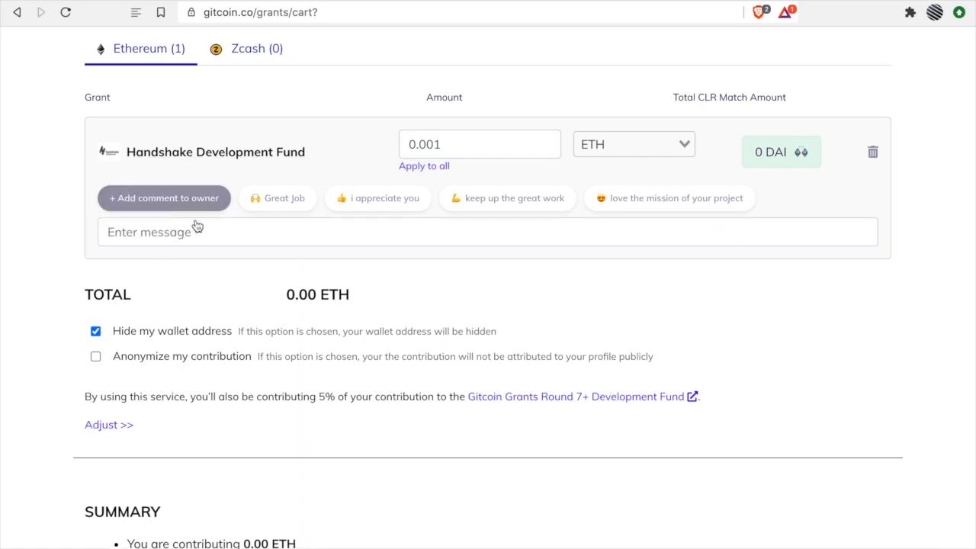
pyautogui.write('Bount')
pyautogui.press('BackSpace')
pyautogui.press('BackSpace')
pyautogui.press('BackSpace')
pyautogui.press('BackSpace')
pyautogui.press('BackSpace')
pyautogui.write('Reu')
pyautogui.write('e')
pyautogui.press('BackSpace')
pyautogui.press('BackSpace')
pyautogui.write('qu')
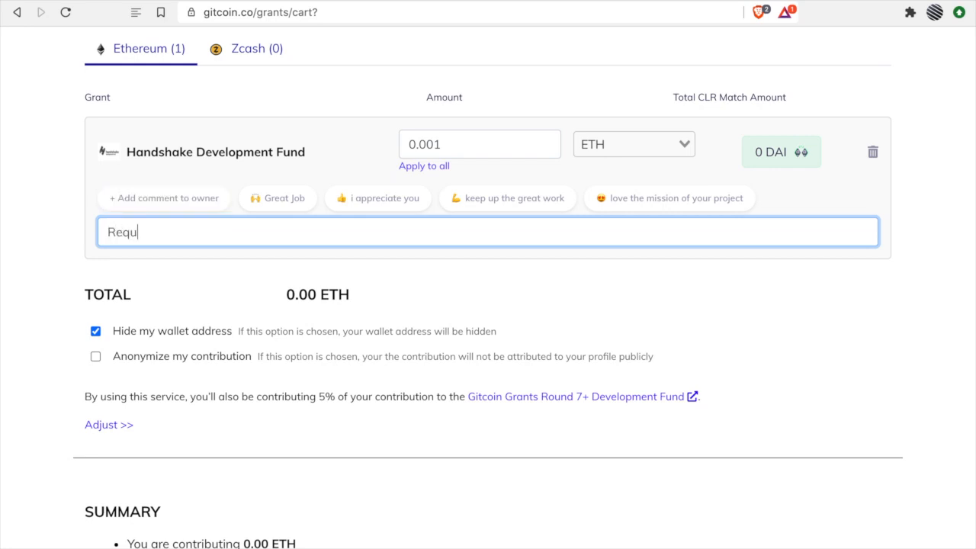
pyautogui.write('ested Bounty: Add H')
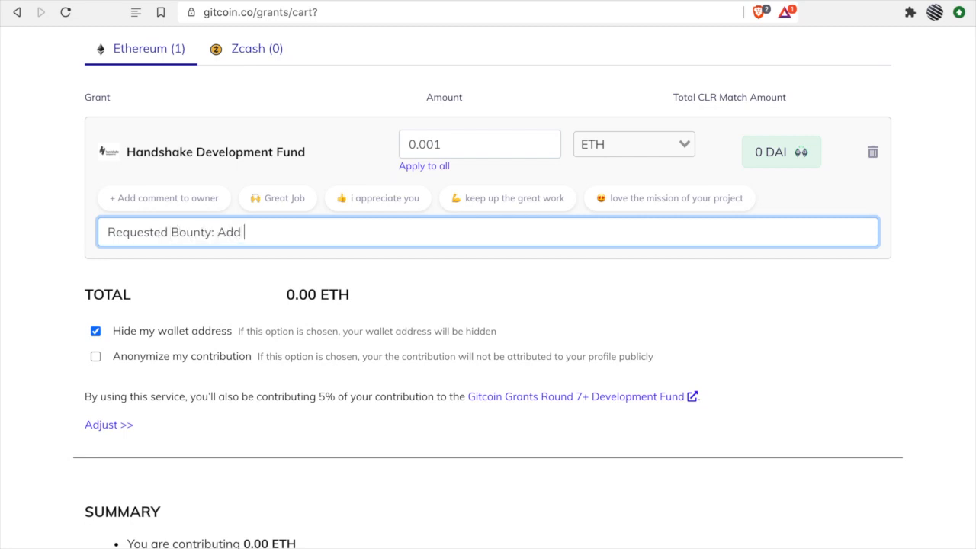
pyautogui.press('BackSpace')
pyautogui.press('BackSpace')
pyautogui.press('BackSpace')
pyautogui.press('BackSpace')
pyautogui.press('BackSpace')
pyautogui.write('Support sending')
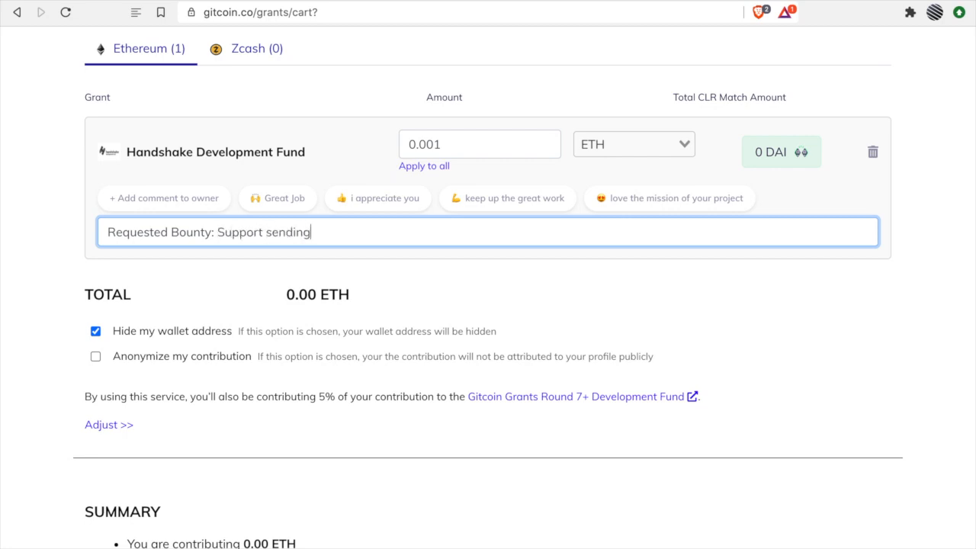
pyautogui.write(' HNS directly to domains')
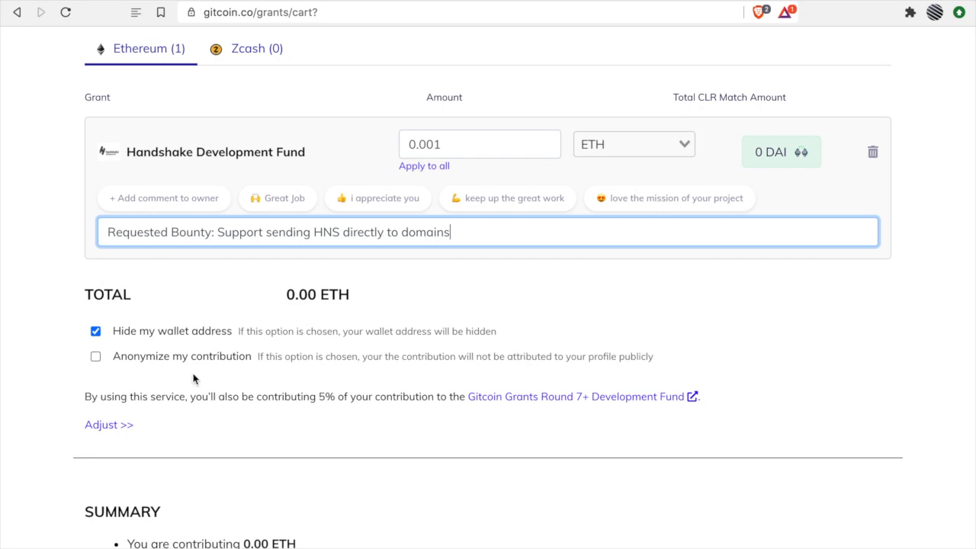
# - Check out the grant cart using Standard Checkout
pyautogui.scroll(-1, 211, 394)
pyautogui.scroll(-4, 211, 393)
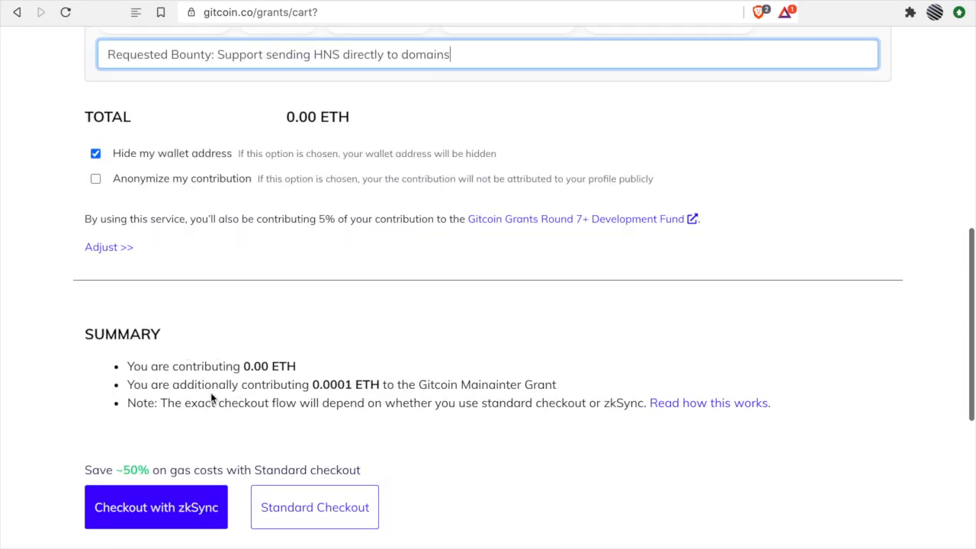
pyautogui.scroll(-1, 370, 366)
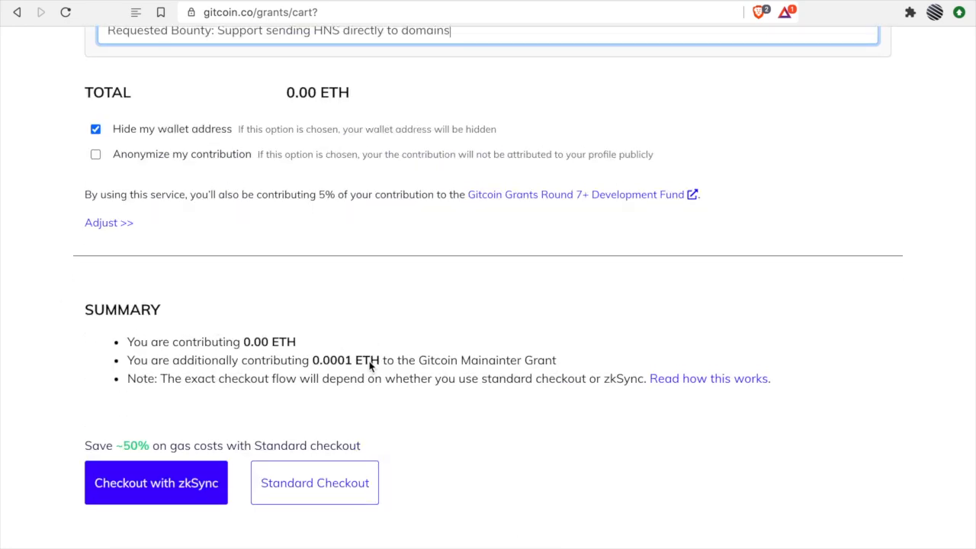
pyautogui.click(323, 487)
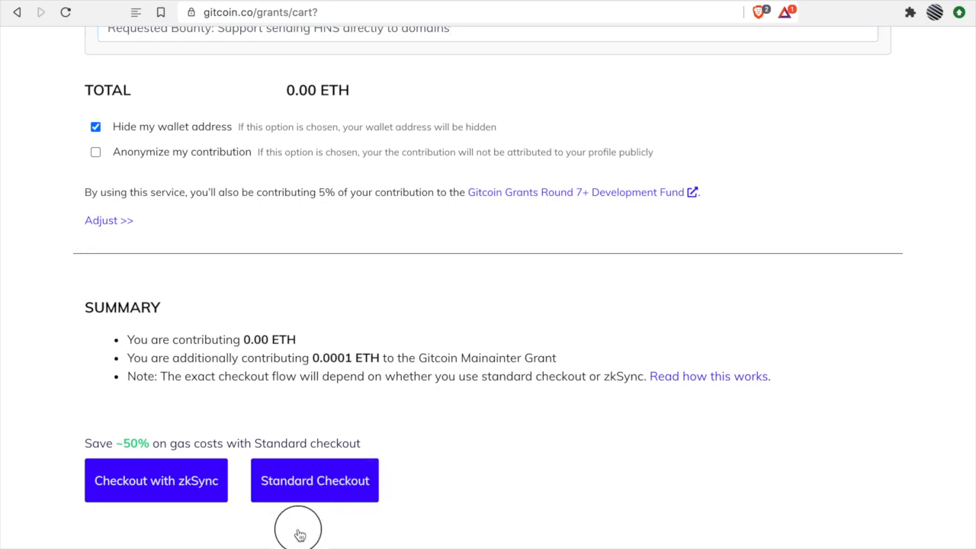
pyautogui.click(302, 484)
pyautogui.click(303, 485)
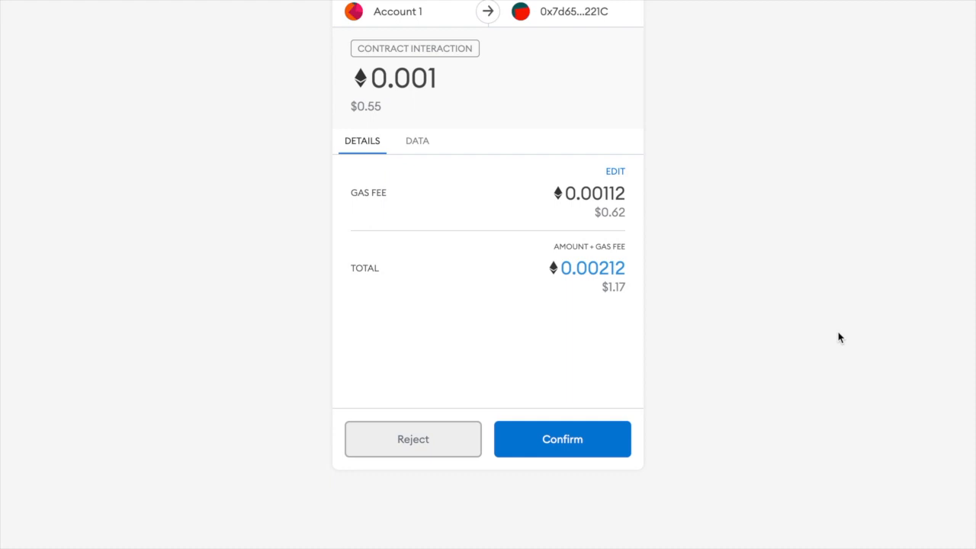
# - Set the transaction's gas fee to the Average option of 0.0013 ETH and save it
pyautogui.click(618, 178)
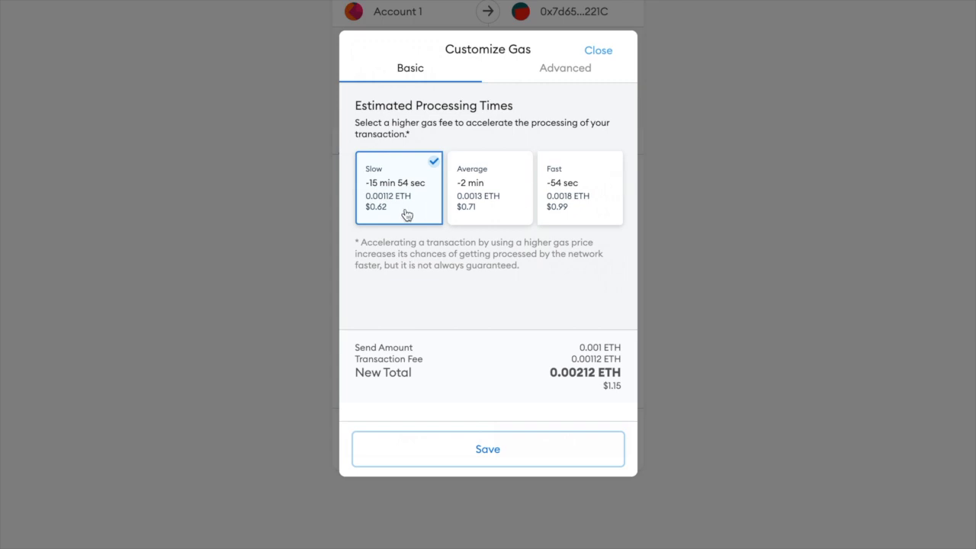
pyautogui.click(457, 205)
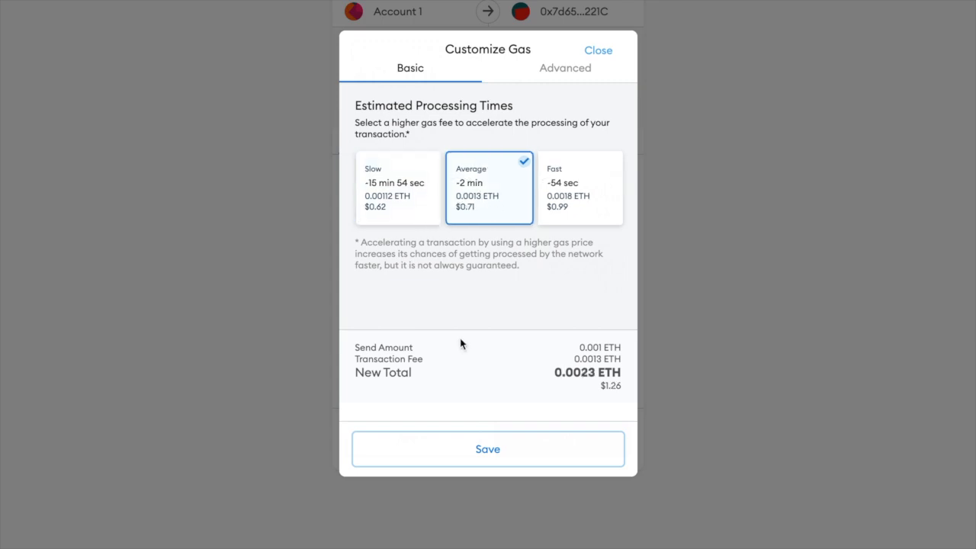
pyautogui.click(490, 456)
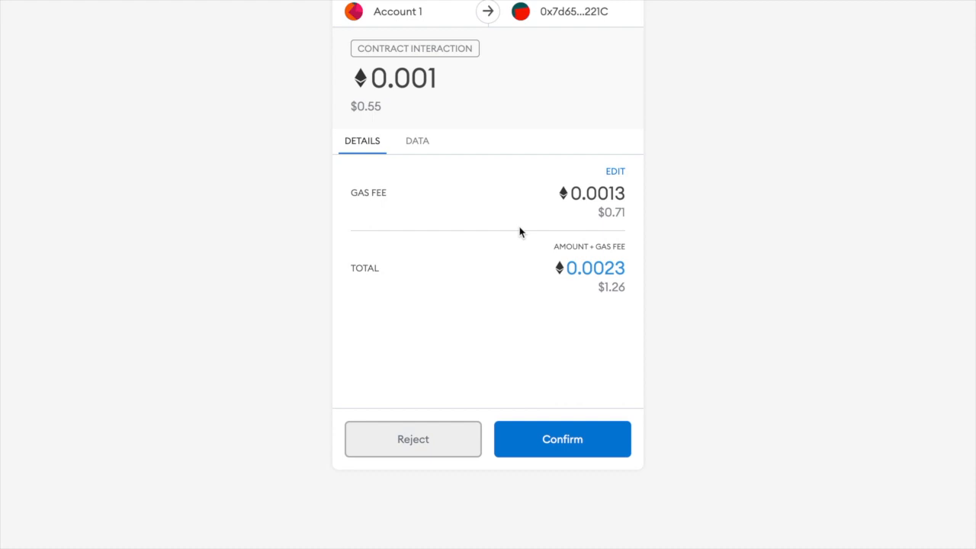
# - Compare the transaction's gas fee with its total cost in the MetaMask confirmation details
pyautogui.moveTo(612, 217); pyautogui.dragTo(631, 221)
pyautogui.click(688, 219)
pyautogui.moveTo(604, 282); pyautogui.dragTo(638, 294)
pyautogui.click(708, 281)
pyautogui.moveTo(605, 213); pyautogui.dragTo(640, 229)
pyautogui.click(640, 353)
pyautogui.moveTo(604, 213); pyautogui.dragTo(634, 218)
pyautogui.moveTo(603, 290); pyautogui.dragTo(575, 286)
pyautogui.click(658, 289)
pyautogui.click(575, 286)
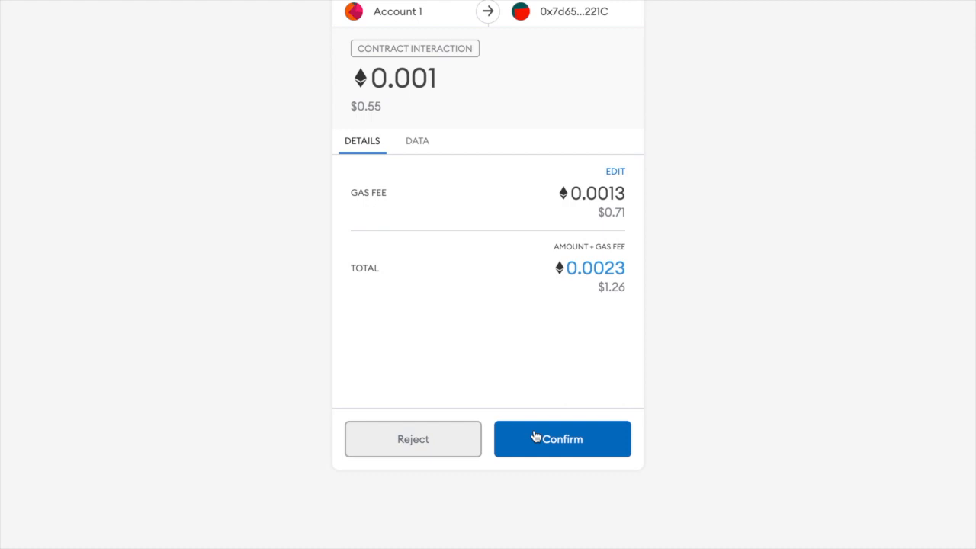
# - Confirm the contribution transaction, and dismiss the success banner and the thank-you dialog
pyautogui.click(573, 435)
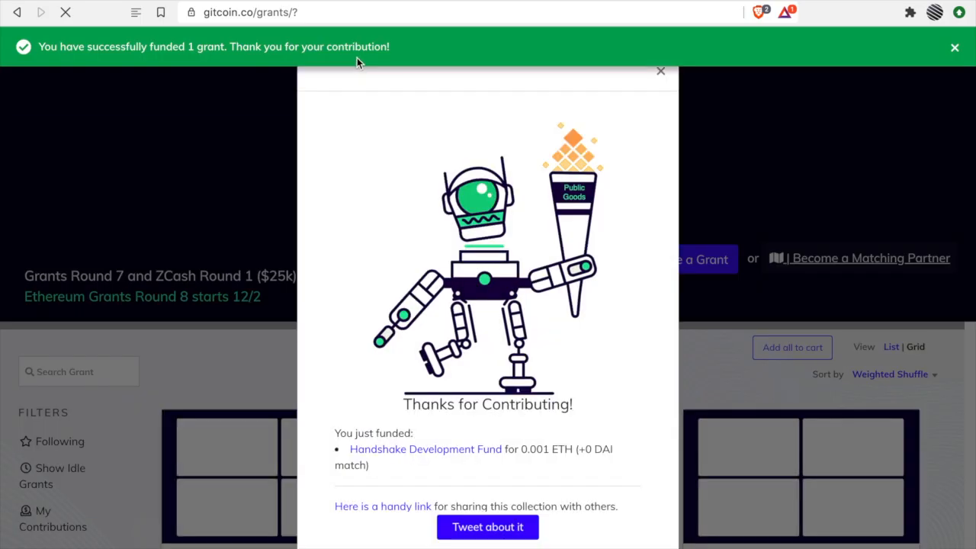
pyautogui.click(953, 48)
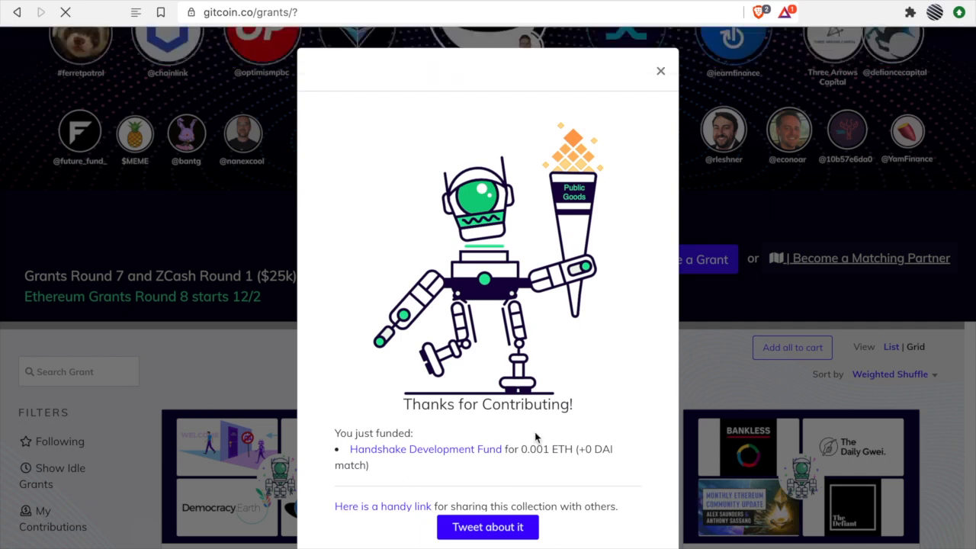
pyautogui.click(409, 506)
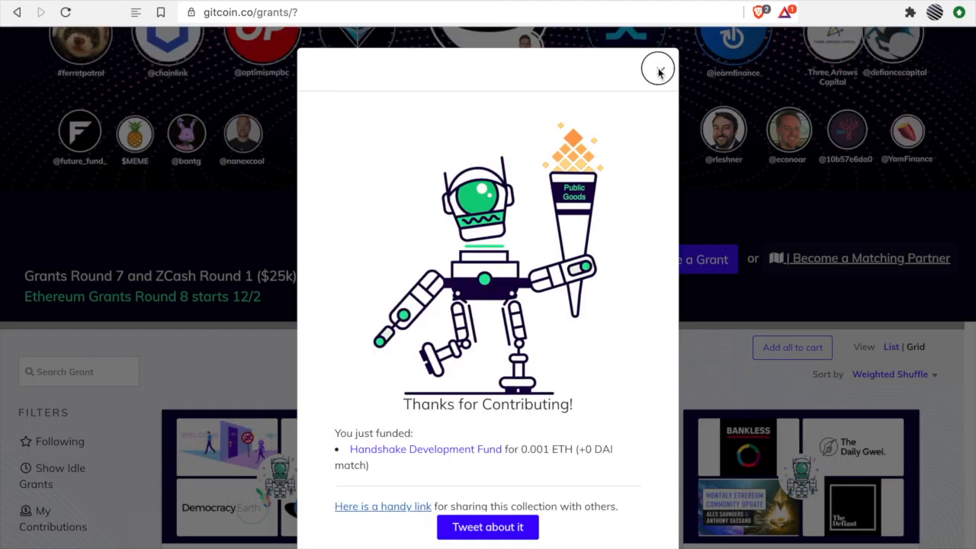
pyautogui.click(659, 70)
pyautogui.click(277, 12)
pyautogui.write('https://gitcoin.co/grants/1428/handshake-development-fund')
pyautogui.press('Return')
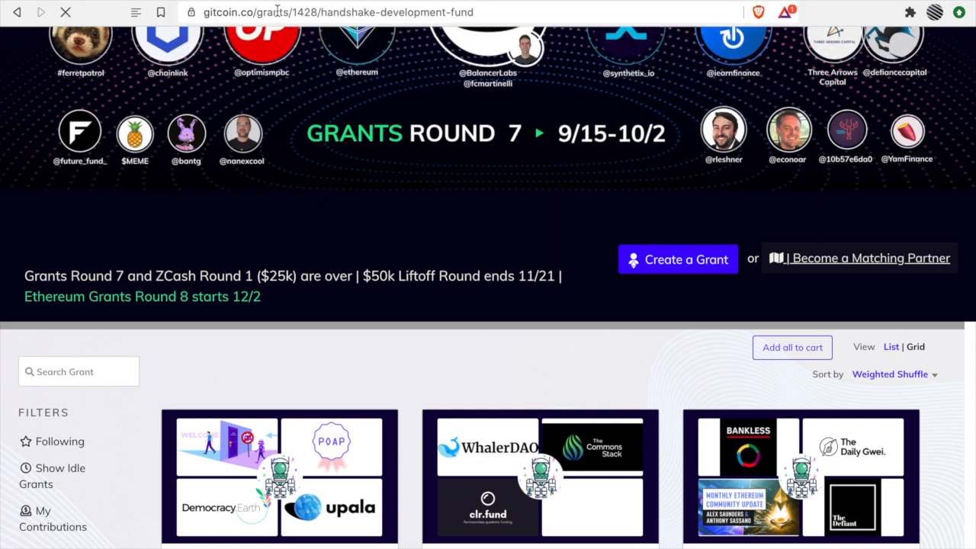